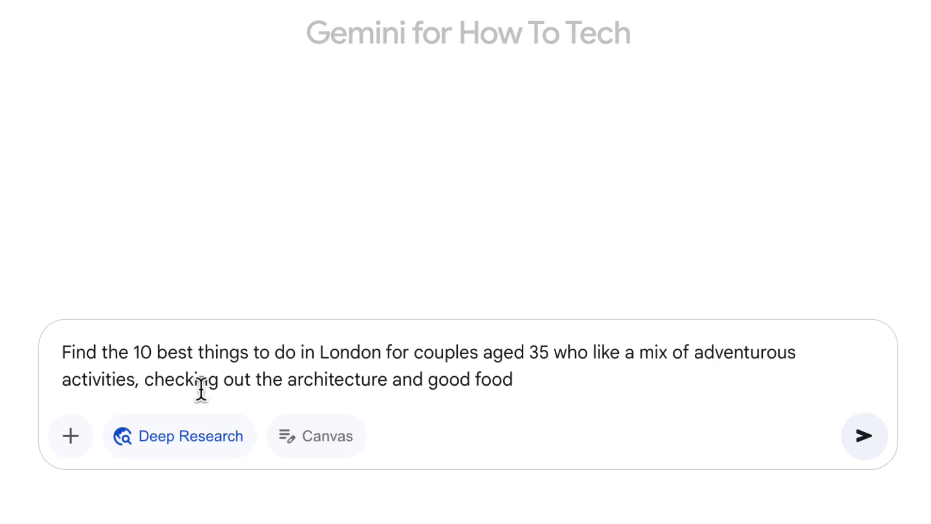
- Submit the Deep Research request for the 10 best London activities for couples aged 35
key(Return)
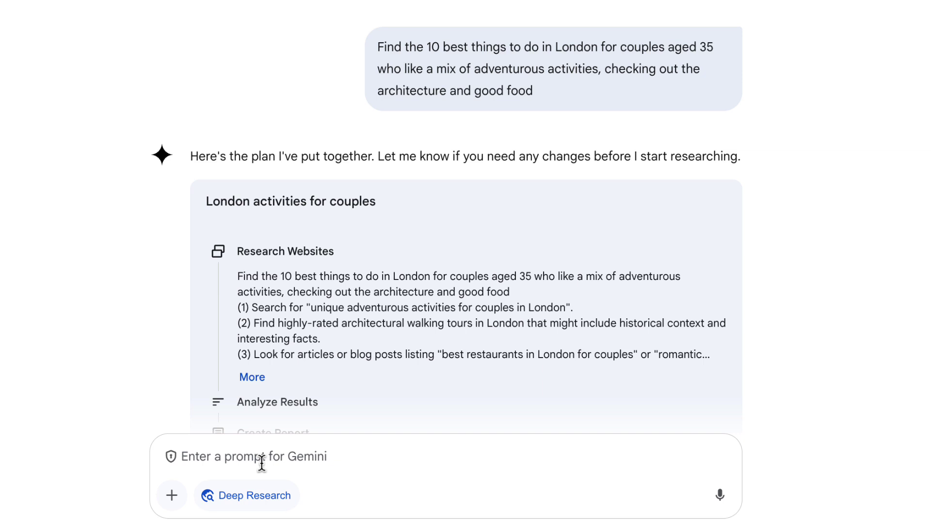
- Expand the London research plan and edit it to request headings with short overviews
click(270, 344)
scroll(293, 184, down, 3)
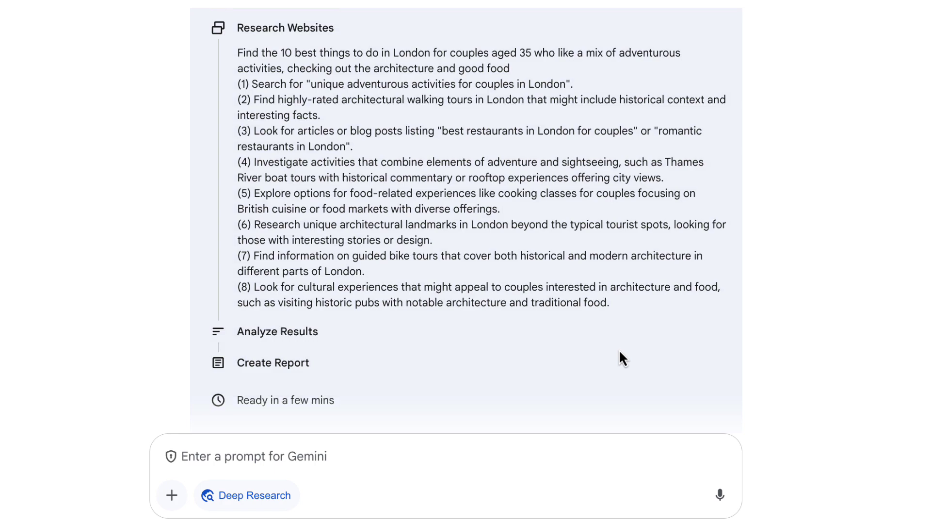
click(554, 368)
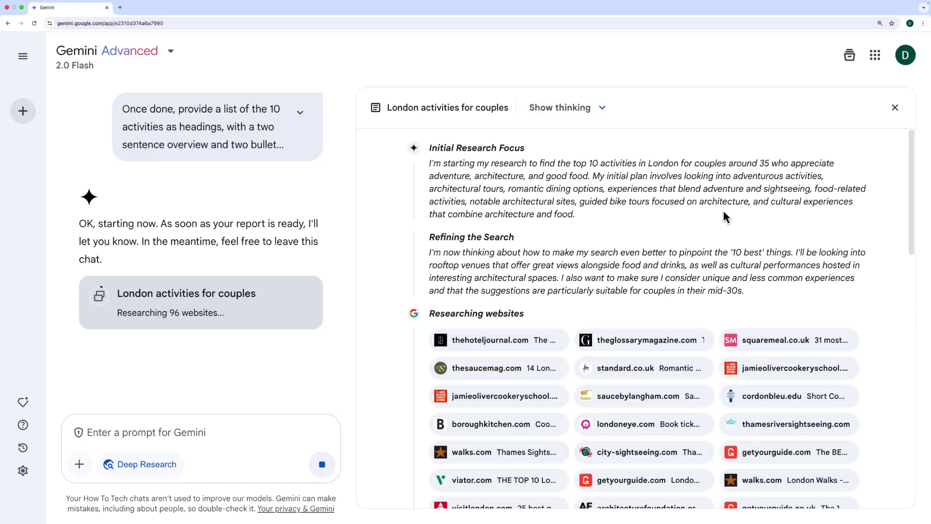
scroll(723, 209, down, 3)
scroll(714, 225, down, 8)
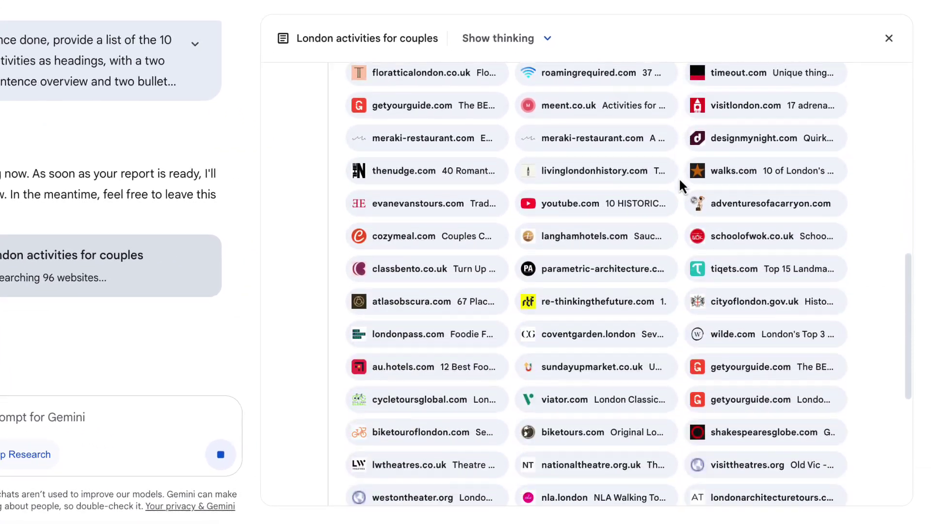
scroll(679, 177, down, 5)
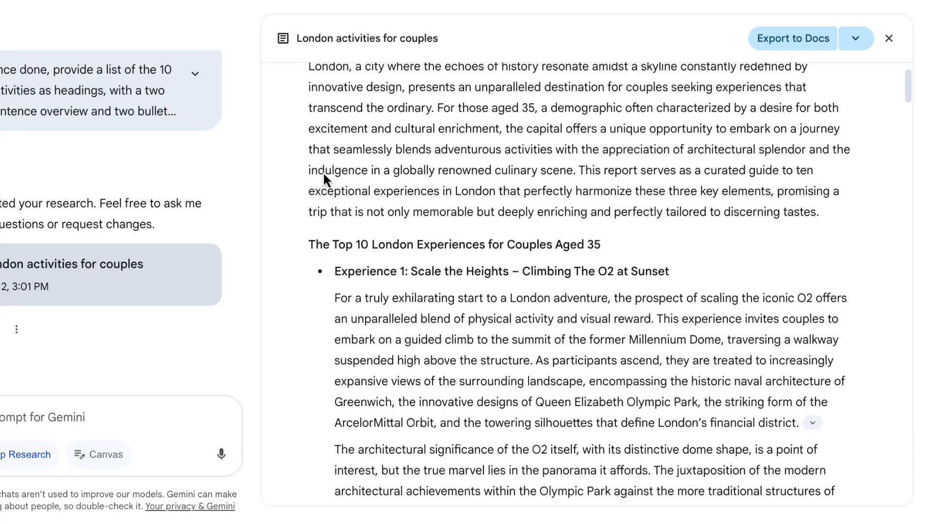
- Check the Experience 2 sources, then export the London report to a new Google Doc
scroll(302, 176, down, 3)
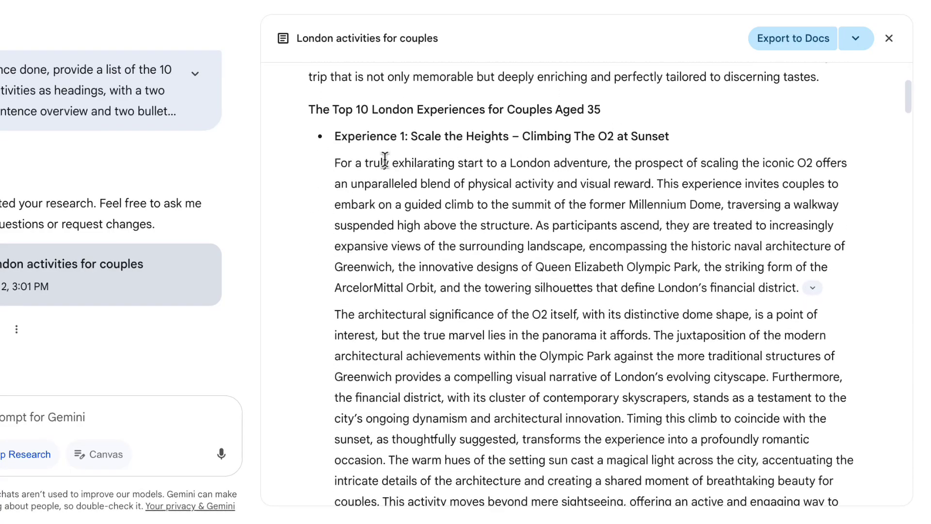
scroll(309, 206, down, 10)
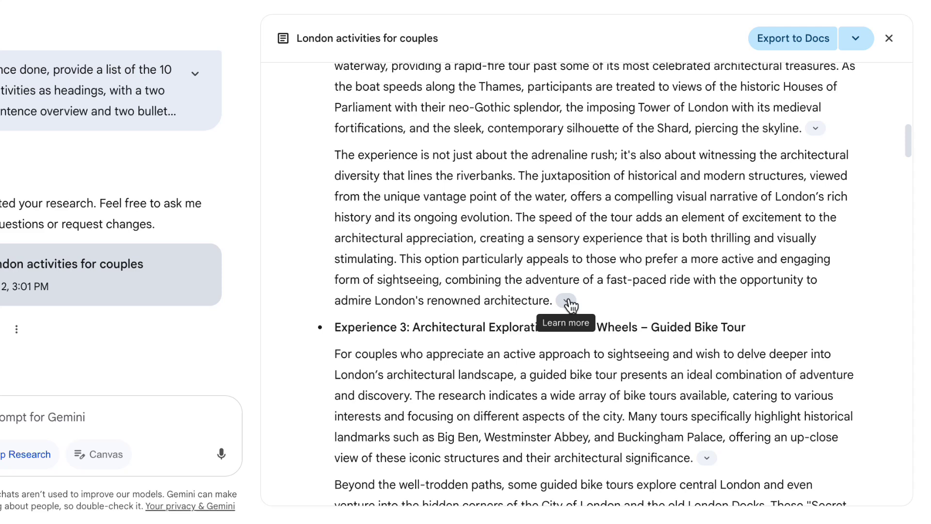
click(569, 304)
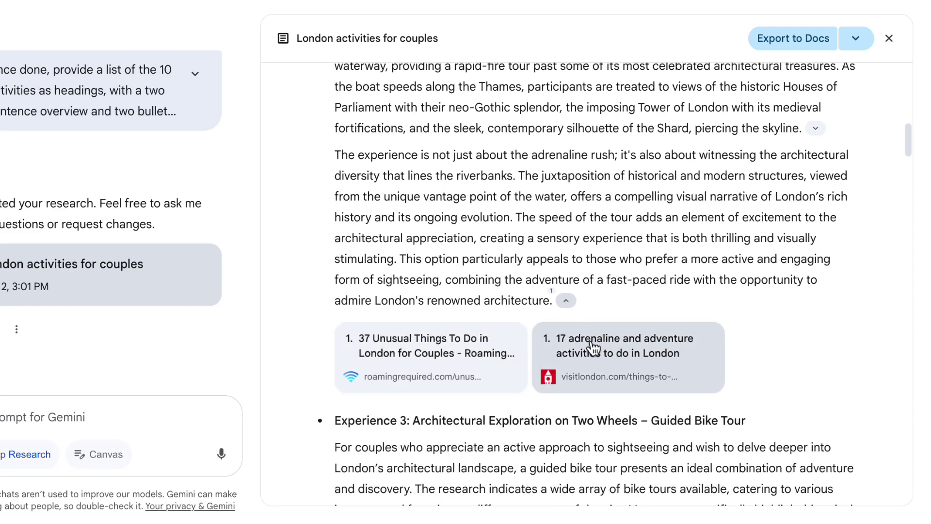
scroll(347, 276, up, 3)
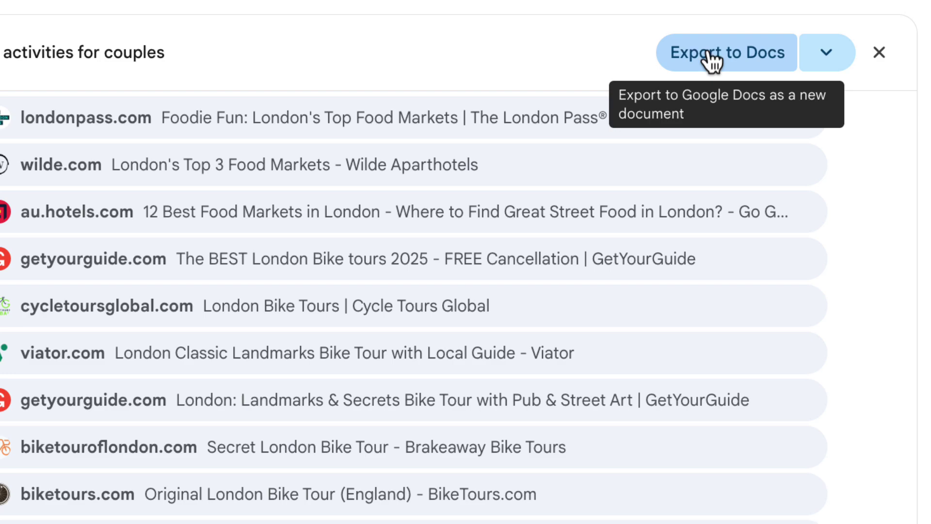
click(781, 40)
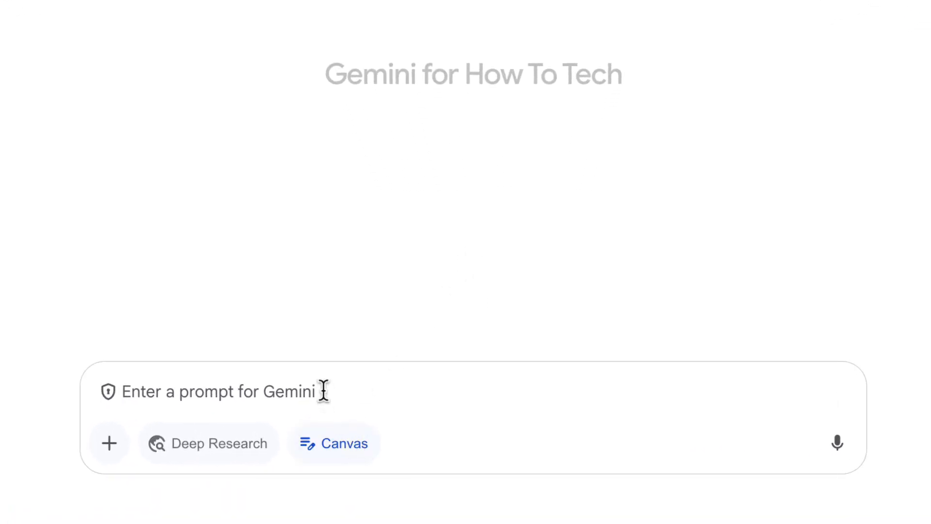
- Paste and submit the prompt for a 500-word Edinburgh blog post for young couples
text(You're an expert writer. Write a blog post with the top 10 things to do in Edinburgh for young couples aged 18 - 30. Keep it to about 500 words.)
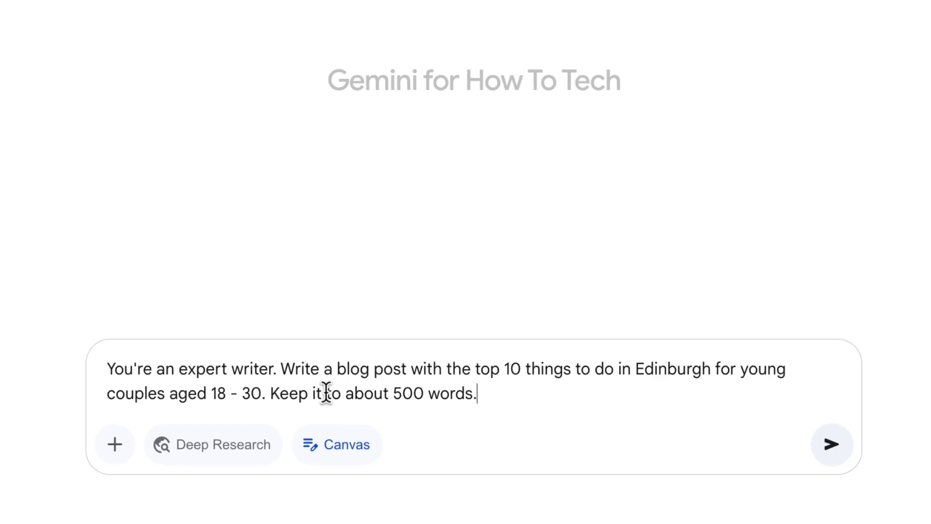
key(Return)
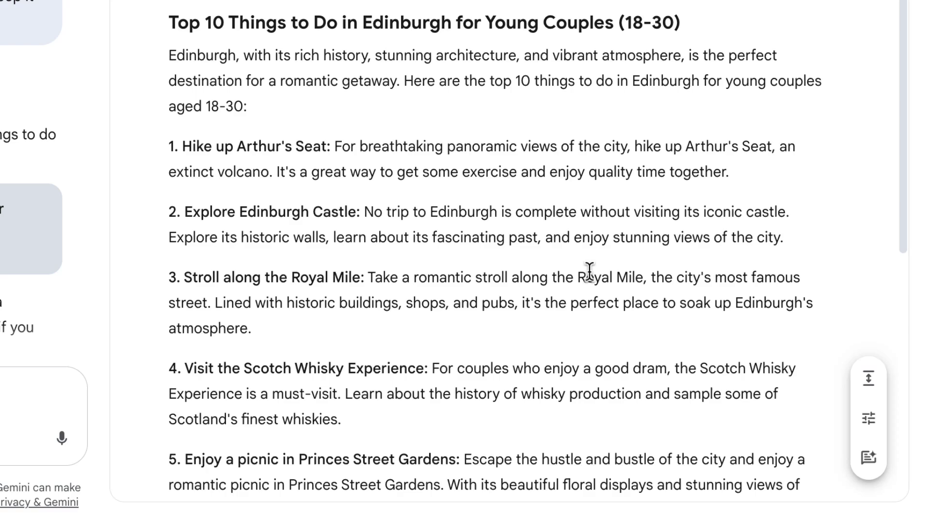
- Set the blog post length to Very long and scroll through the expanded version
click(845, 320)
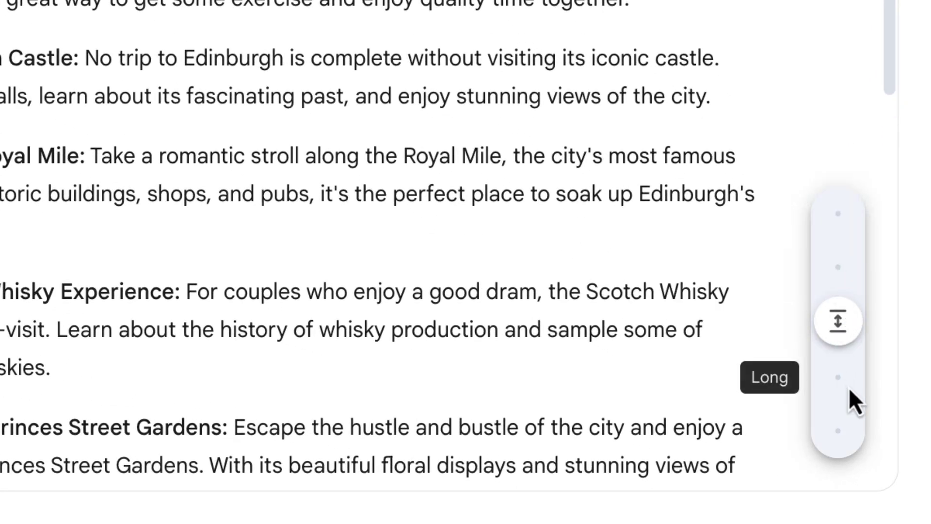
click(840, 431)
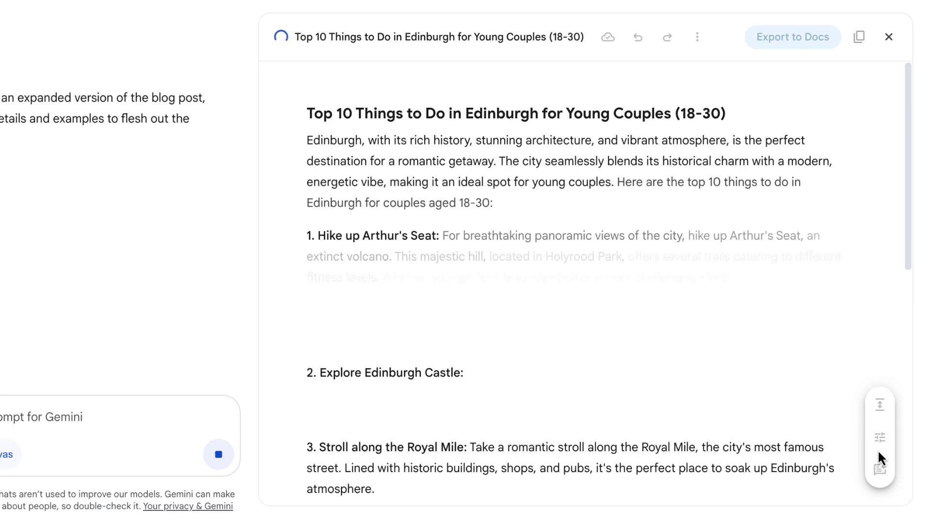
scroll(642, 329, down, 8)
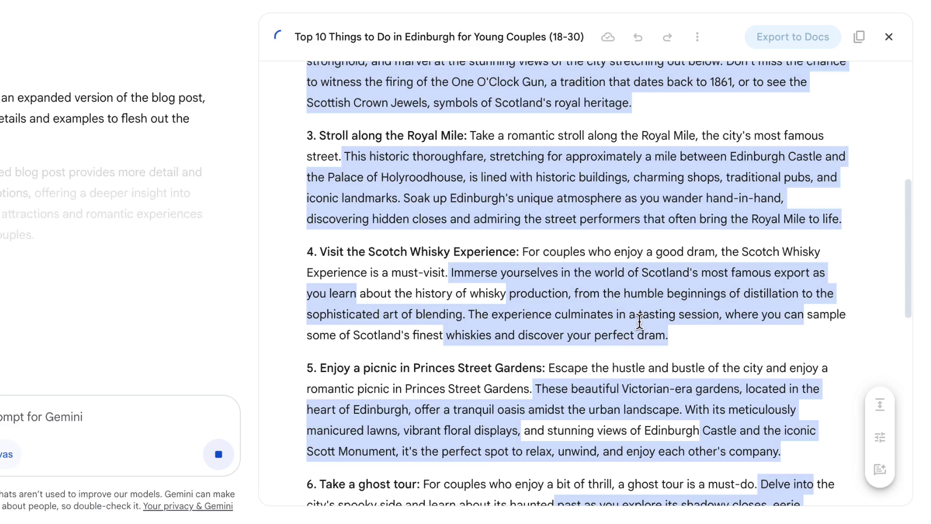
scroll(639, 321, down, 10)
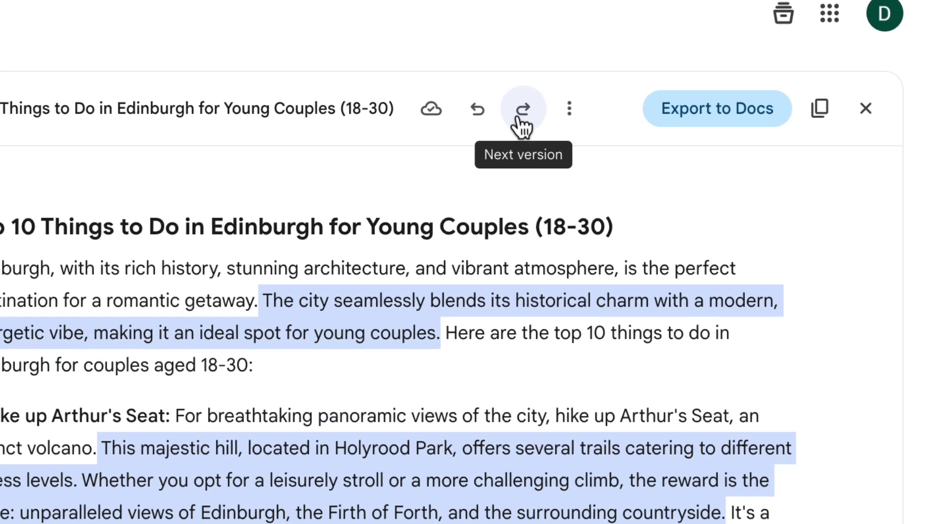
- Make the phrase 'romantic getaway' in the opening paragraph bold
drag(38, 347, 201, 347)
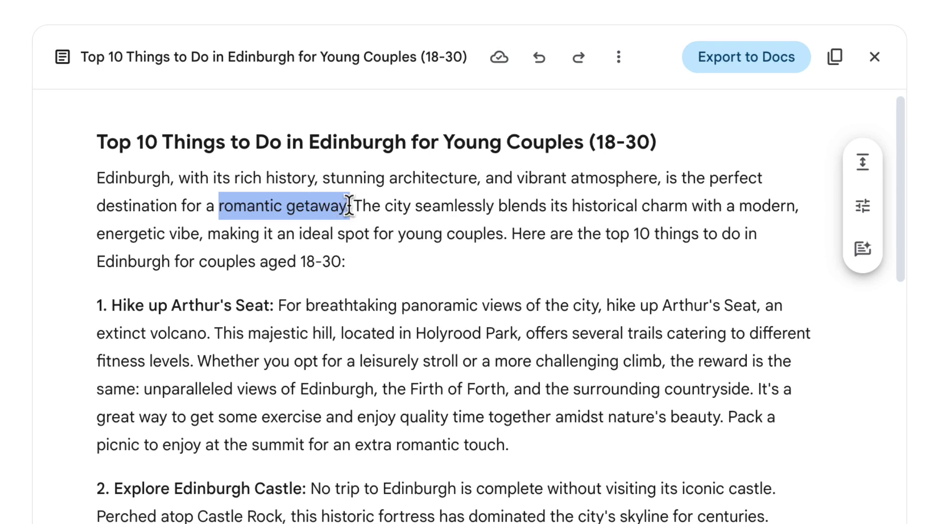
click(621, 62)
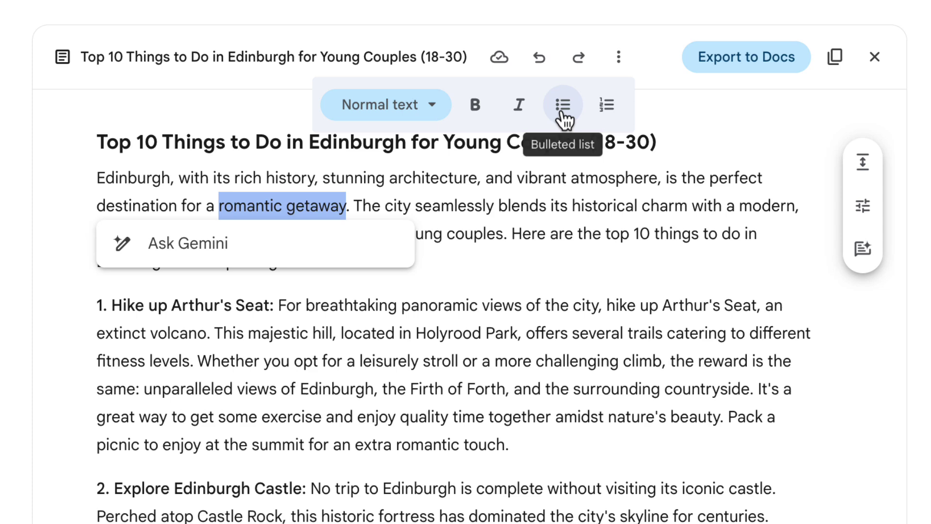
click(477, 108)
click(494, 205)
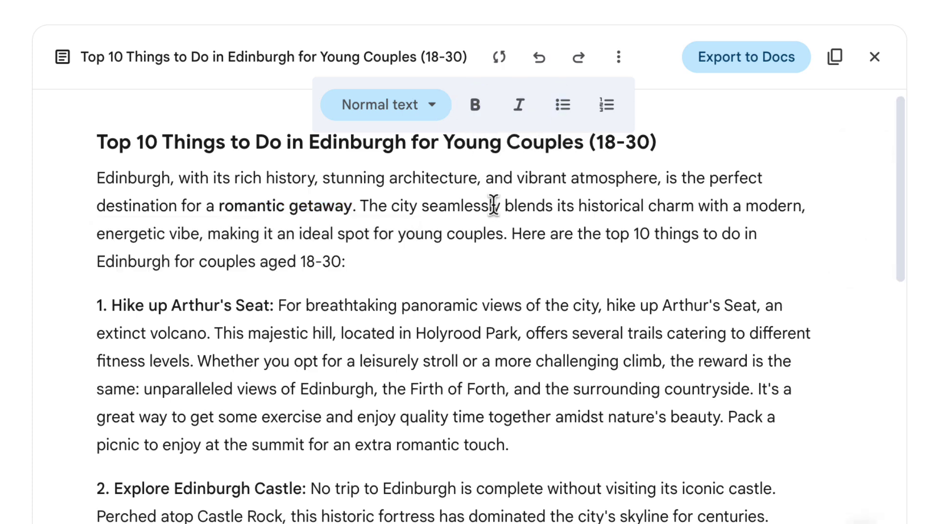
scroll(426, 241, down, 10)
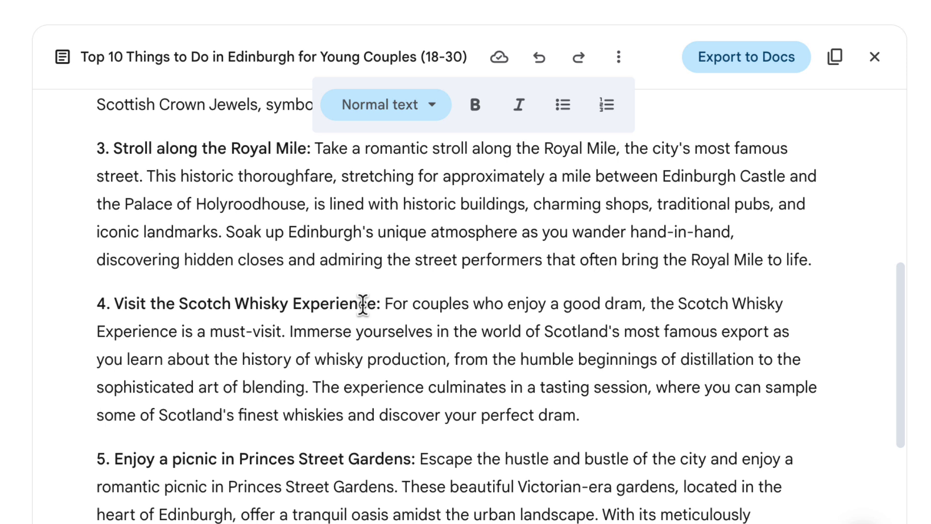
- Select 'Scotch Whisky Experience' and ask 'What are some of the best whisky tours?'
drag(373, 303, 184, 298)
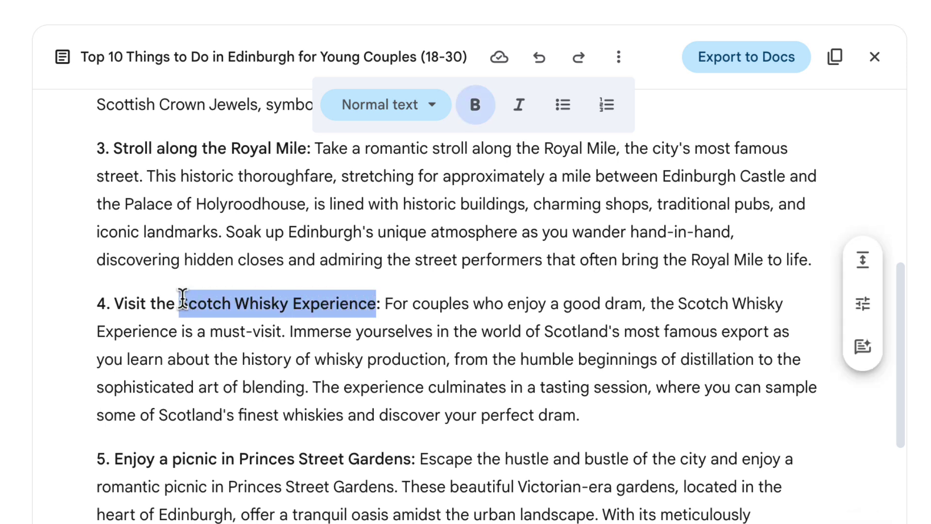
click(191, 336)
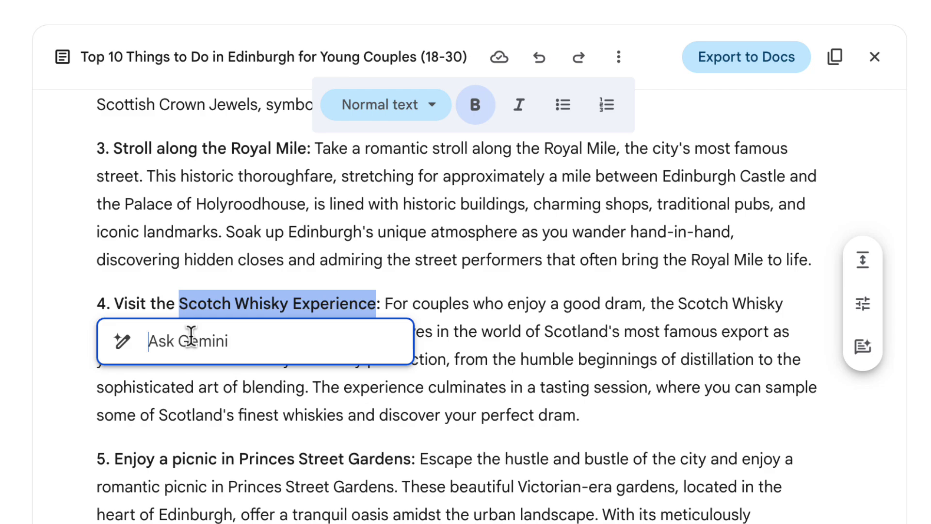
text(What')
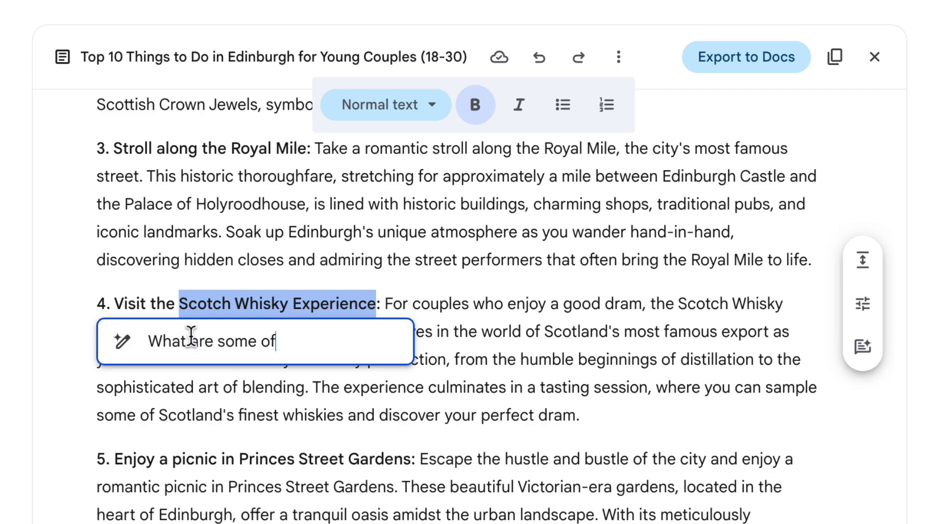
text(are some of the best whisky tours?)
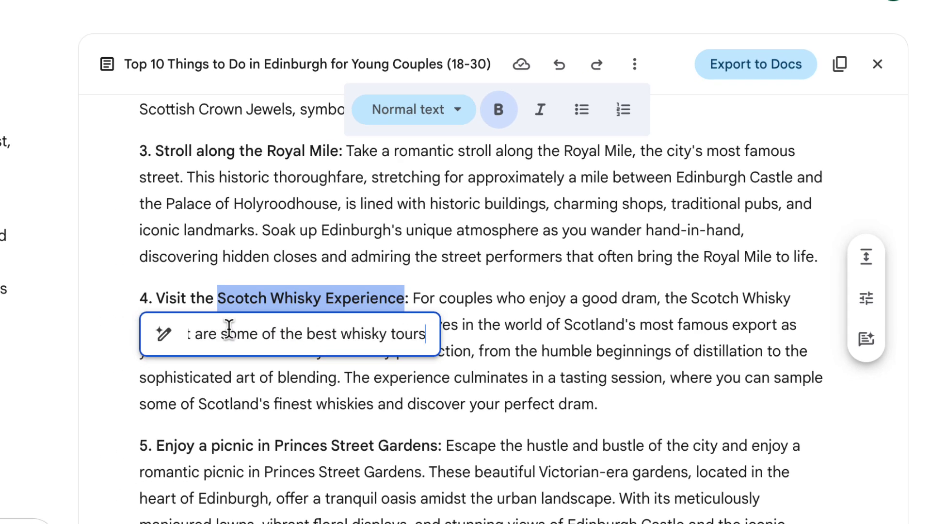
key(Return)
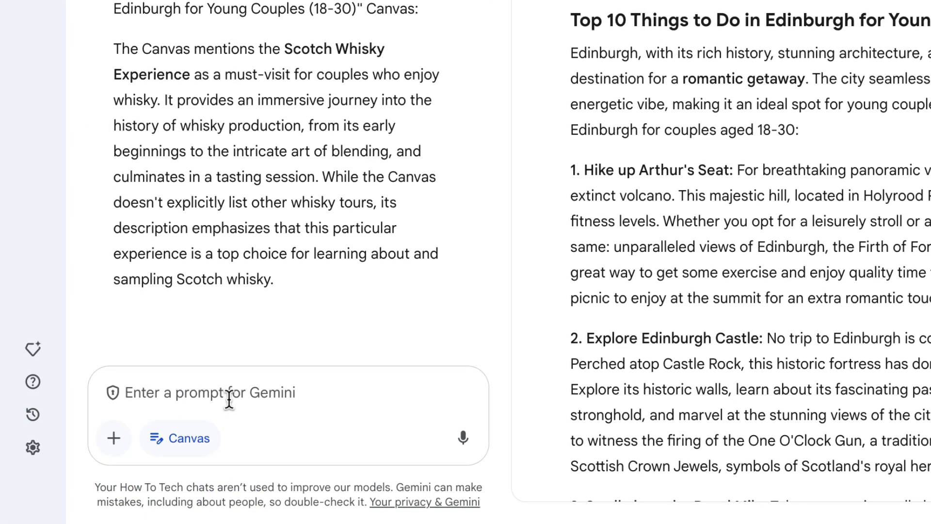
- Ask Gemini to turn the Edinburgh blog into a one-page website and scroll its preview
text(Turn this into a one page website)
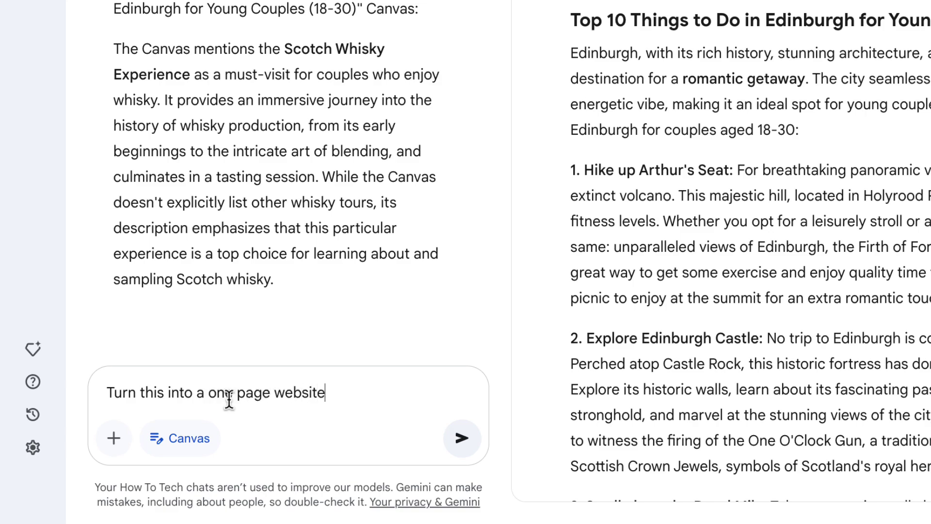
key(Return)
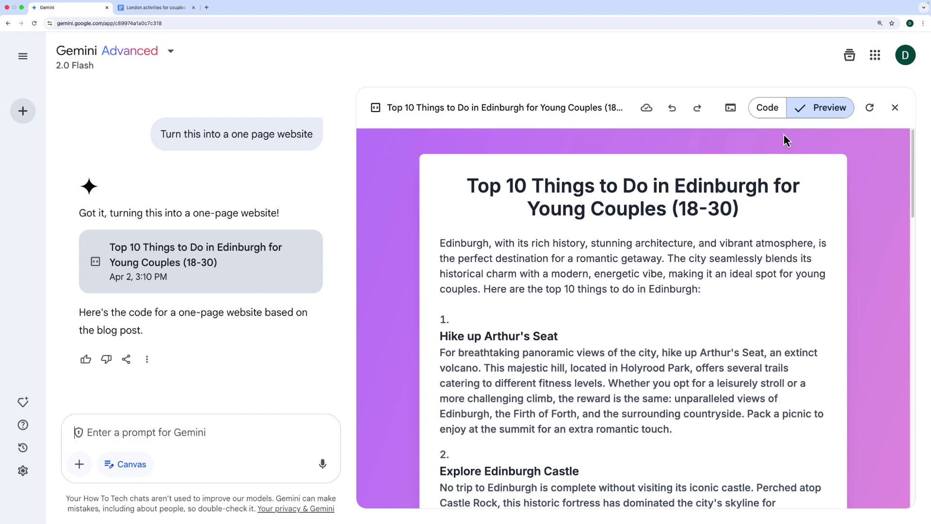
scroll(796, 208, down, 1)
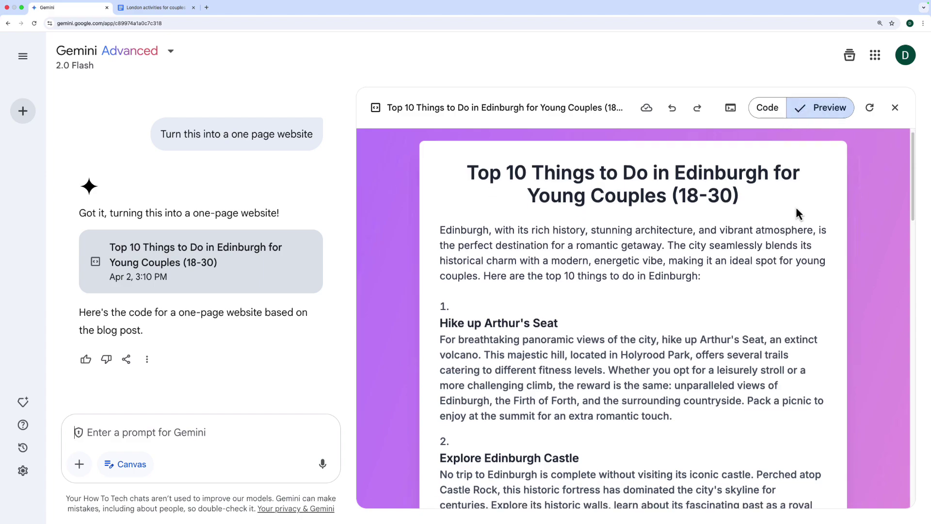
scroll(796, 207, down, 20)
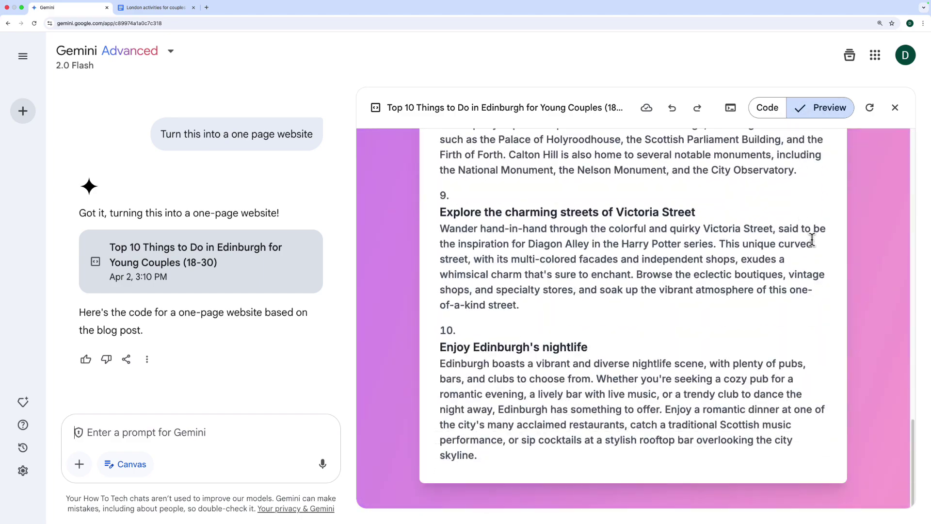
scroll(812, 240, up, 20)
scroll(686, 270, down, 1)
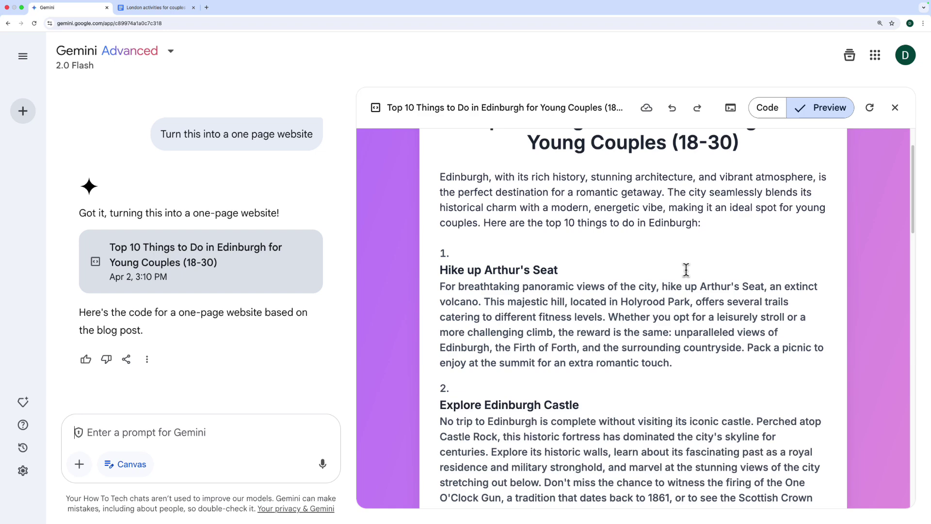
scroll(664, 304, down, 1)
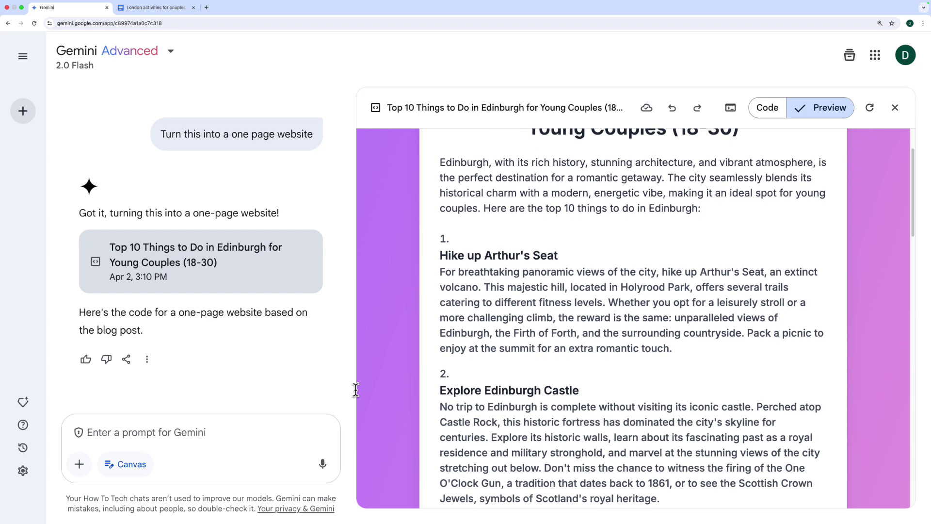
- Request a two-column, five-row layout for the Edinburgh activities
scroll(356, 389, down, 10)
click(152, 432)
text(Put the activities in 2 columns and 5 rows)
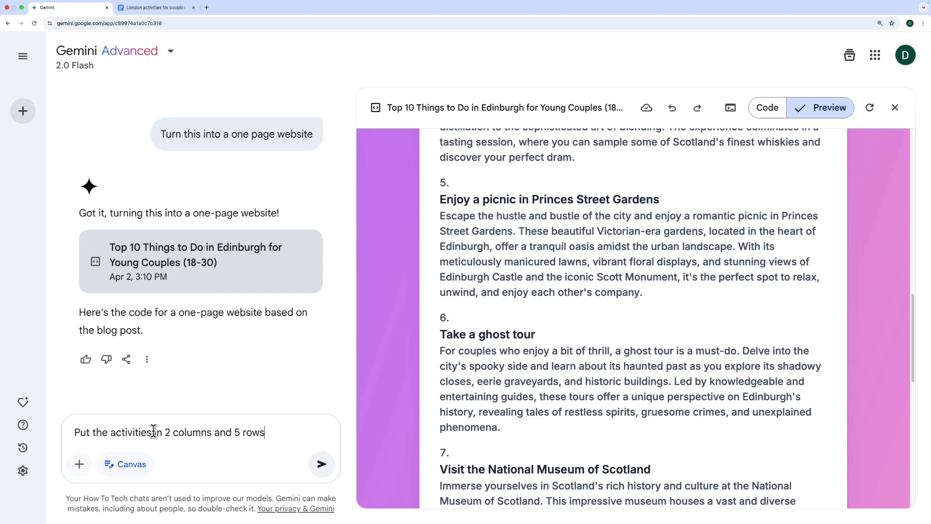
key(Return)
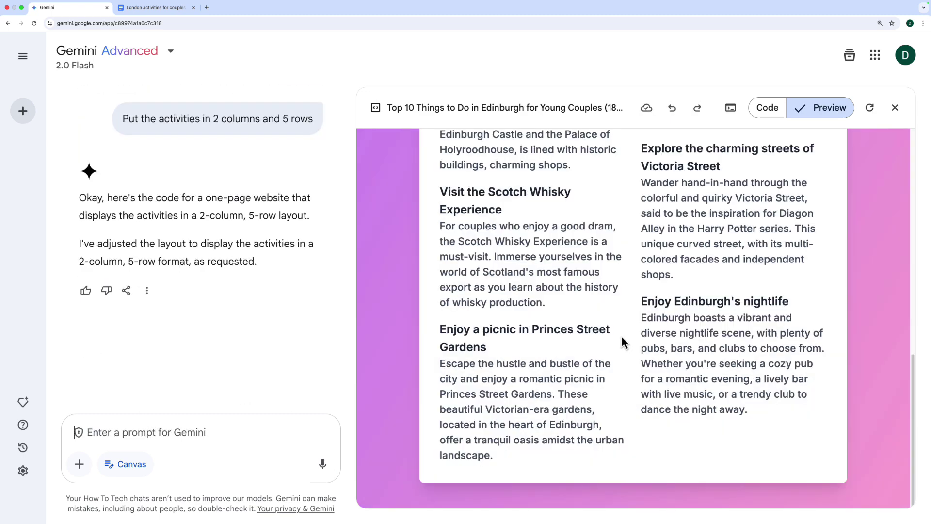
- Put each activity in its own box, with the introduction boxed at the top
scroll(622, 342, up, 1)
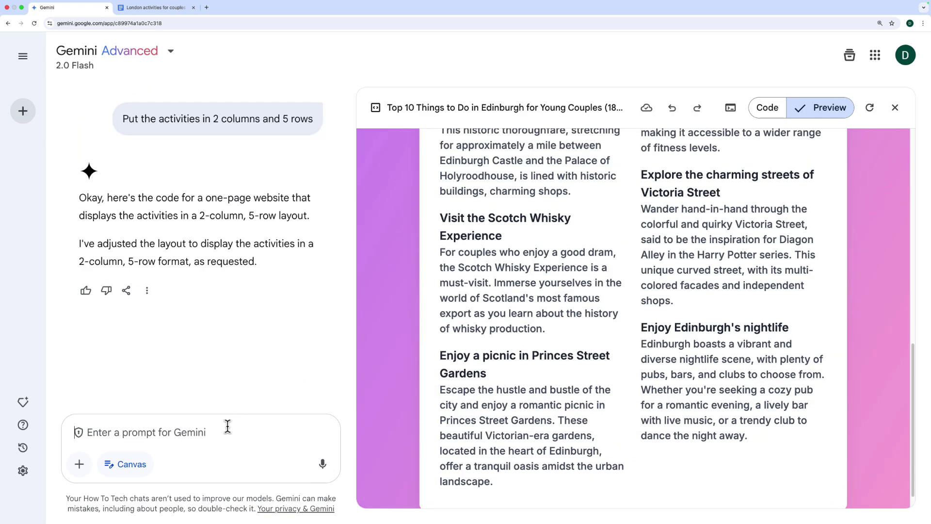
text(Now put each activity in its own)
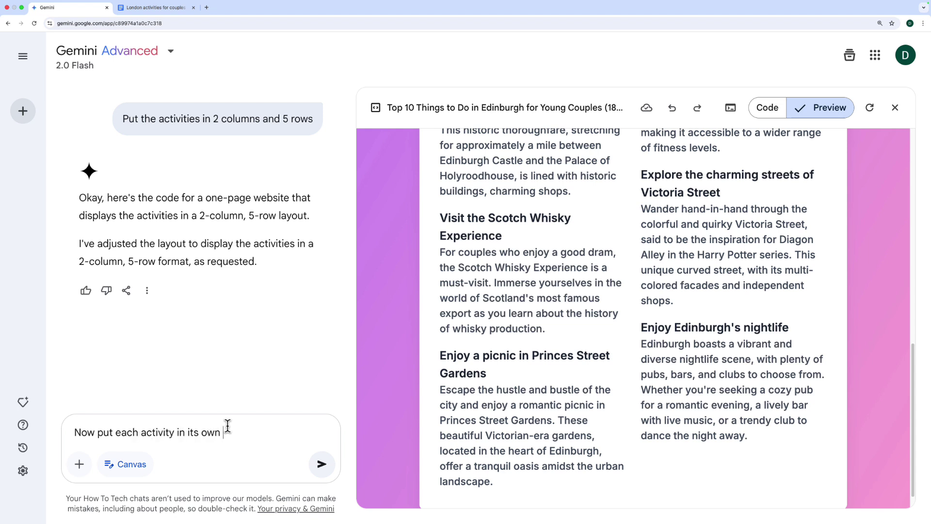
text( box, with the introduction in a box a)
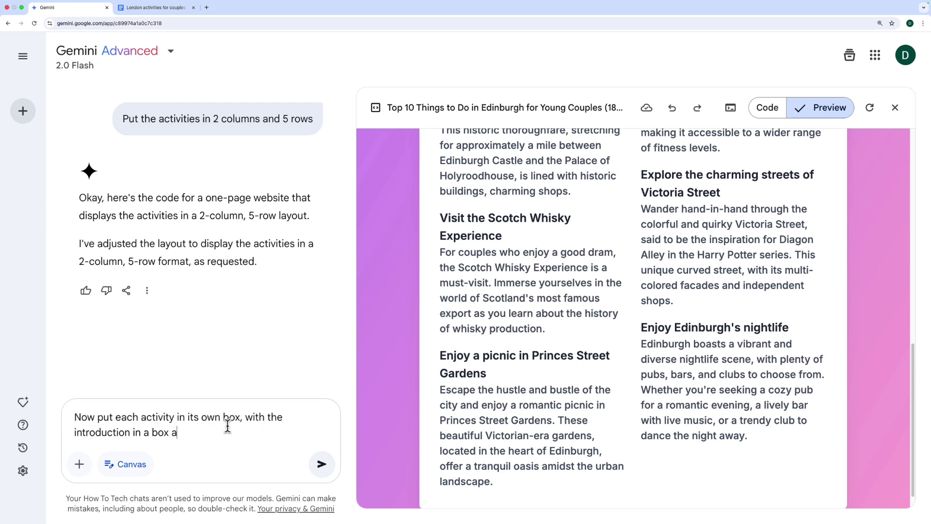
text(t the top of the page)
key(Return)
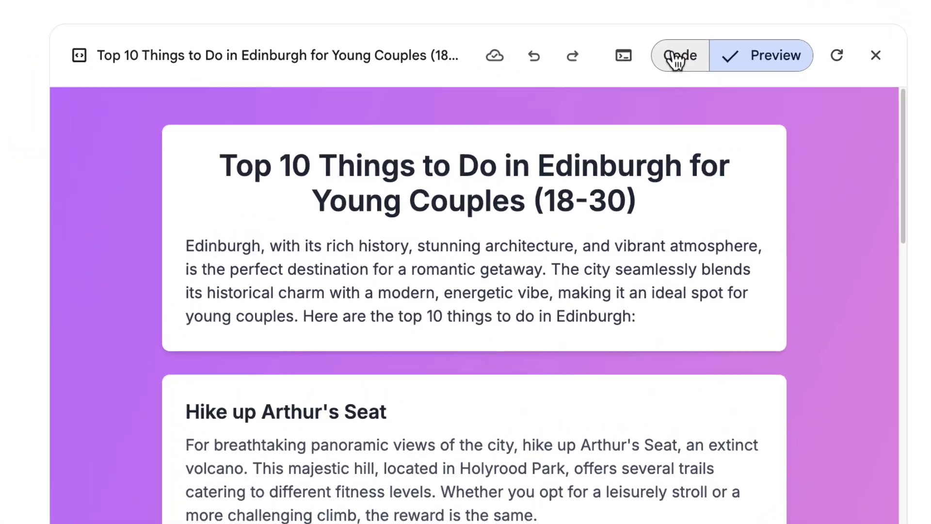
- Edit line 17 of the code to change the gradient from purple-pink to blue-green, then preview
click(764, 108)
scroll(579, 207, down, 3)
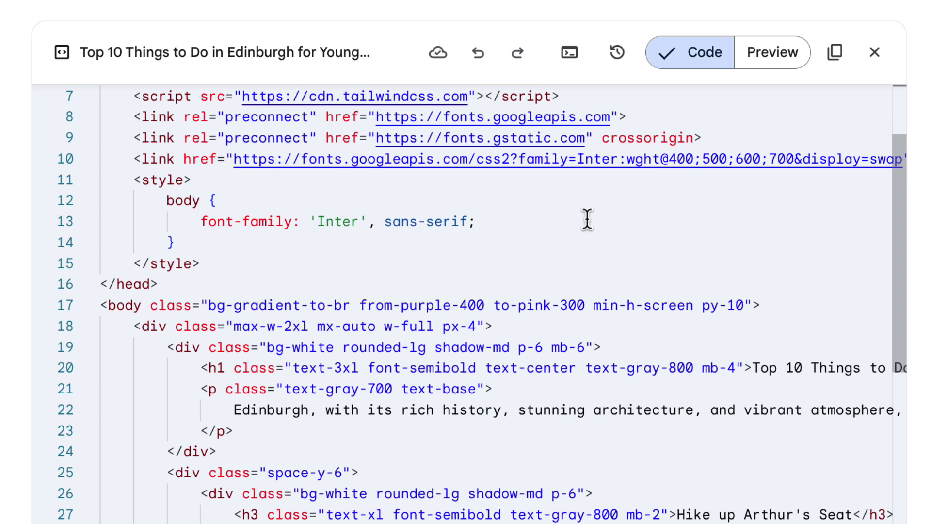
drag(359, 306, 398, 301)
click(436, 304)
text(blue)
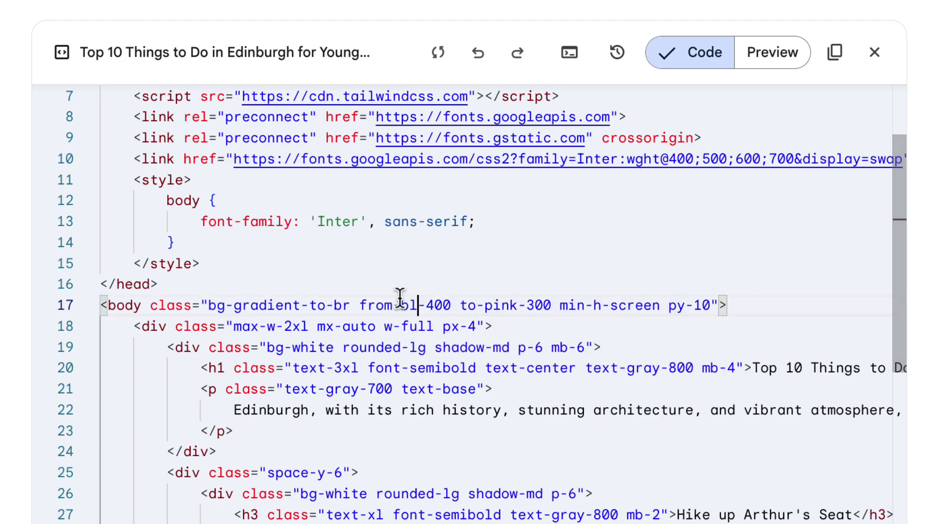
drag(543, 305, 504, 304)
text(green)
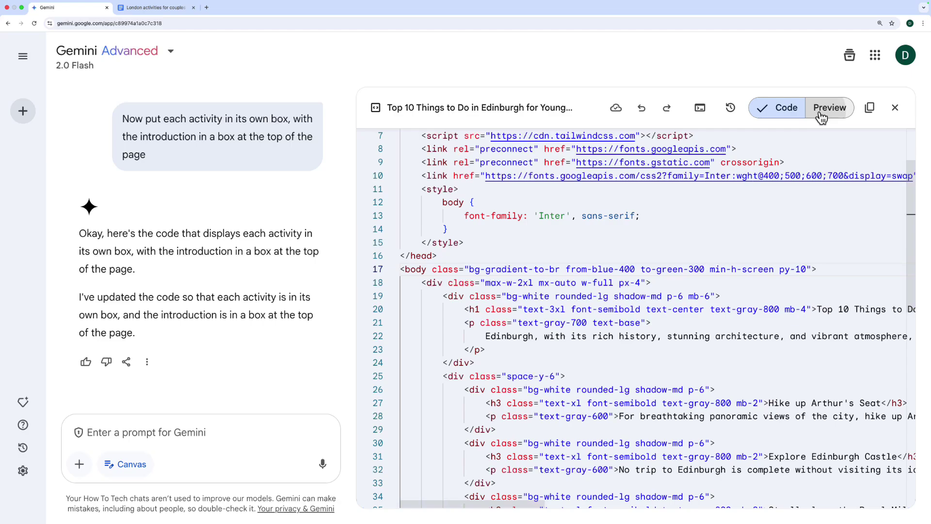
click(821, 115)
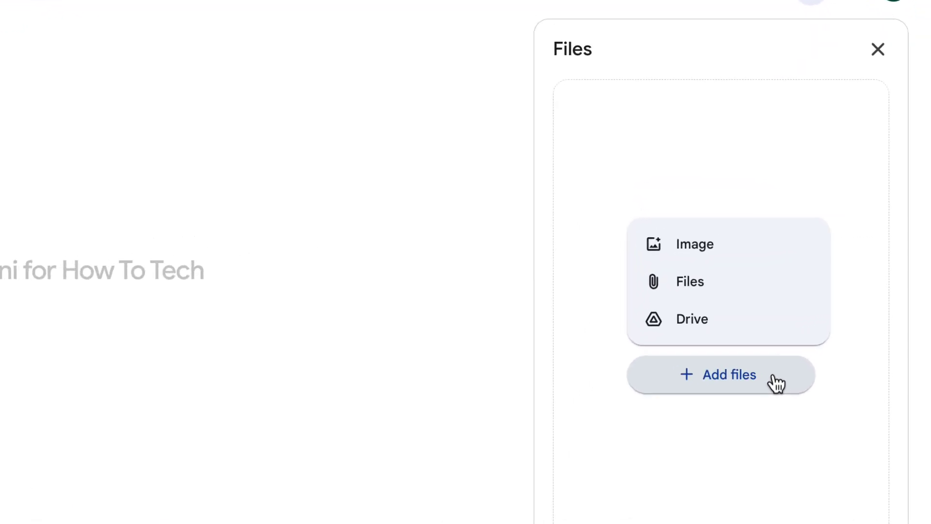
- Attach the All About London document from Drive to the chat
click(741, 332)
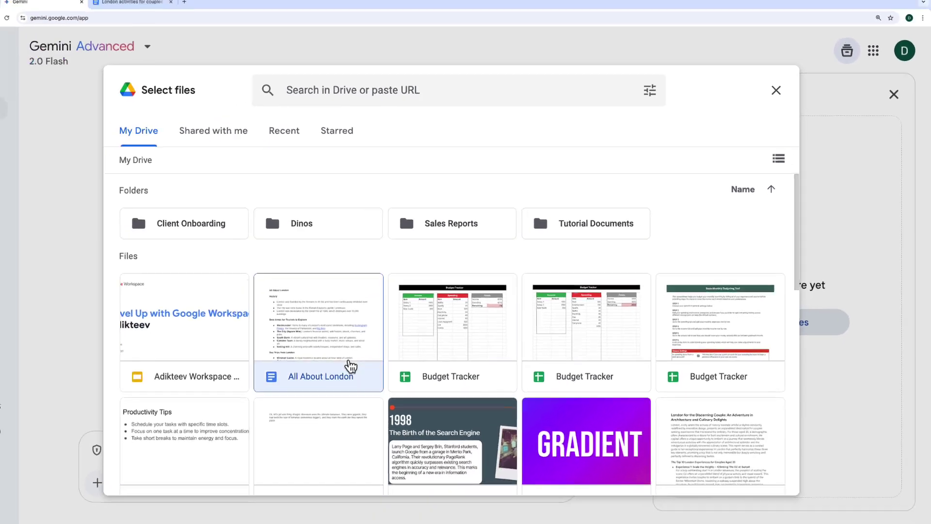
click(324, 318)
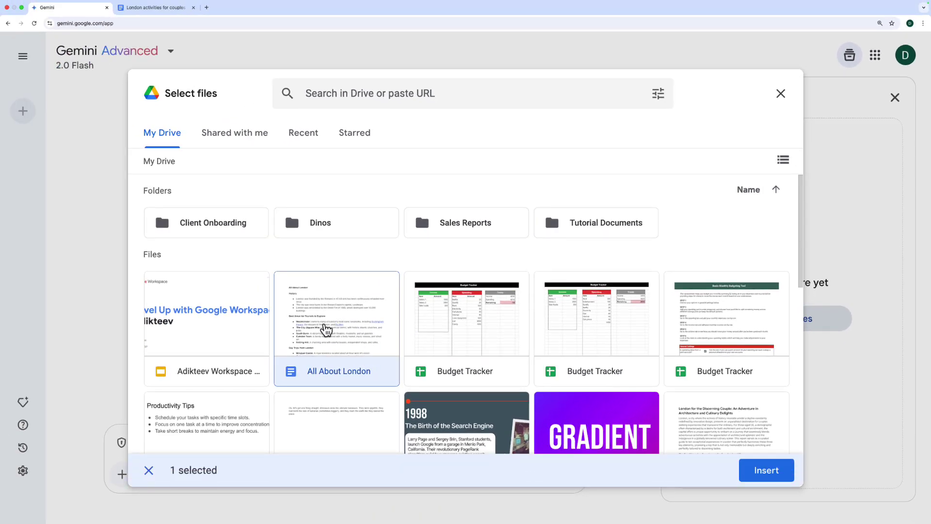
click(764, 470)
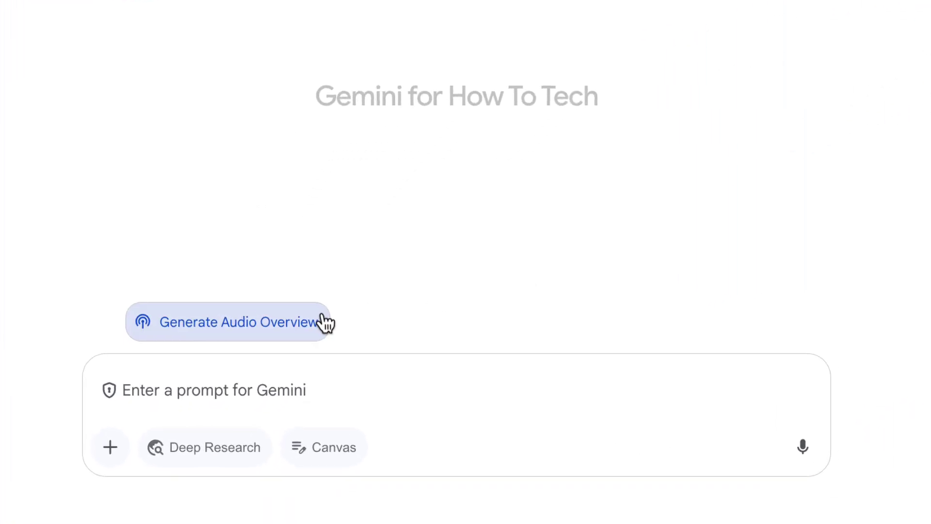
- Generate the 6:38 audio overview of All About London and play it
click(322, 317)
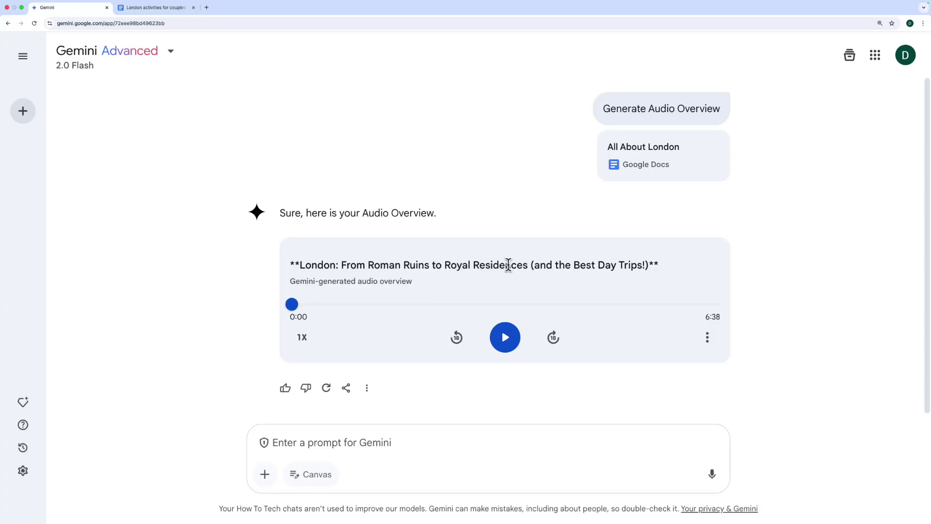
click(504, 334)
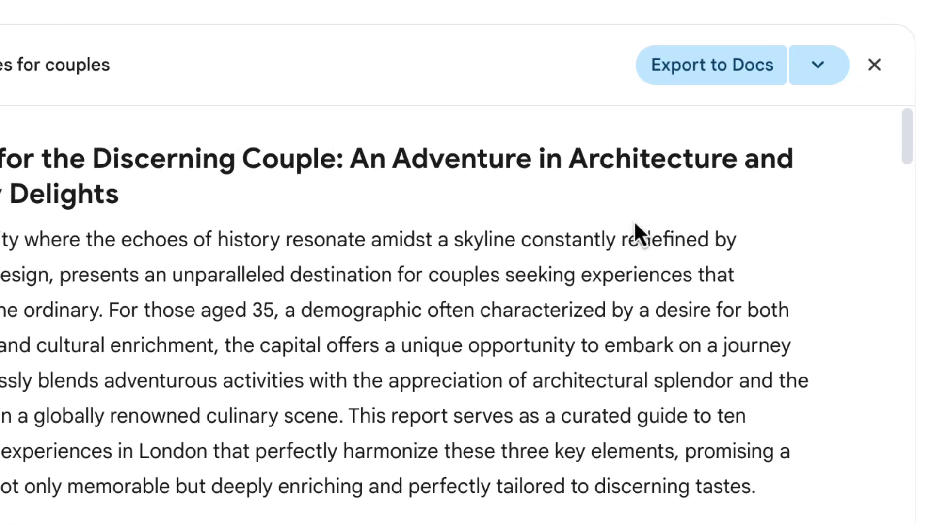
- Request an audio overview of the London activities for couples report from its Export to Docs menu
click(812, 76)
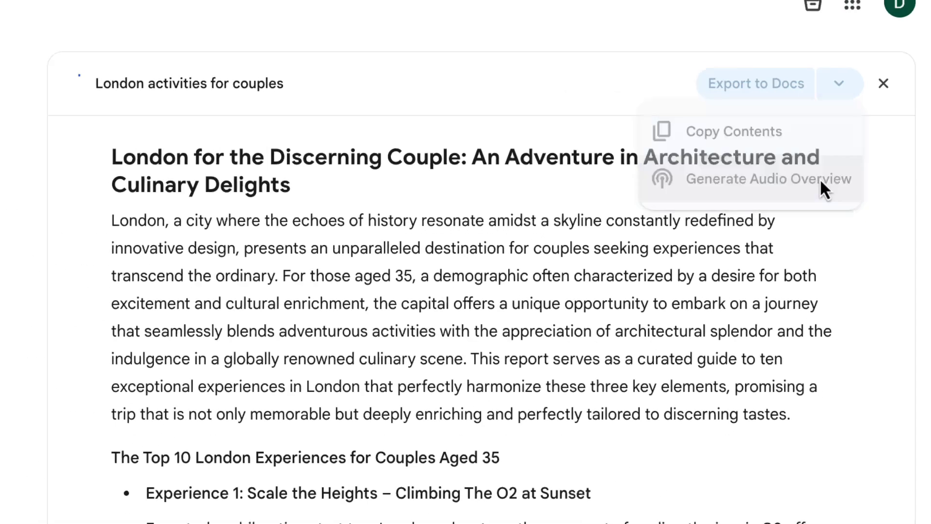
click(797, 194)
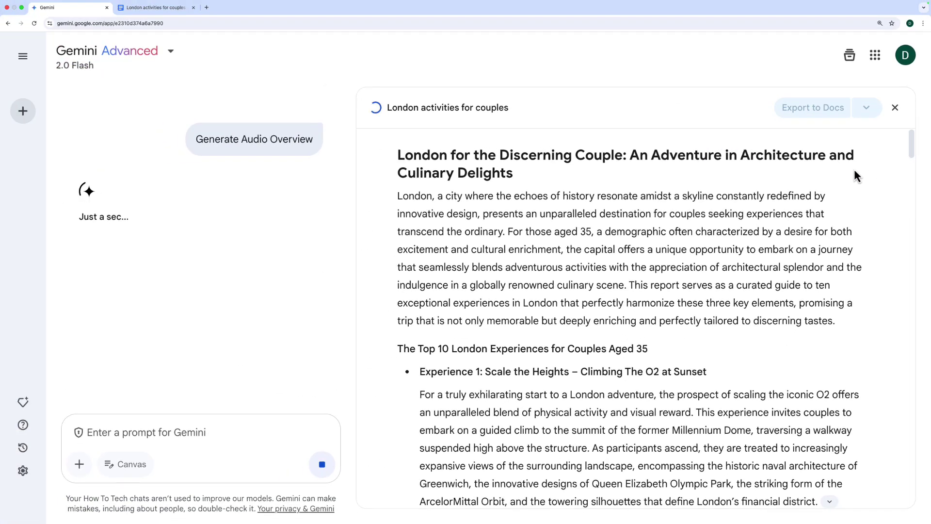